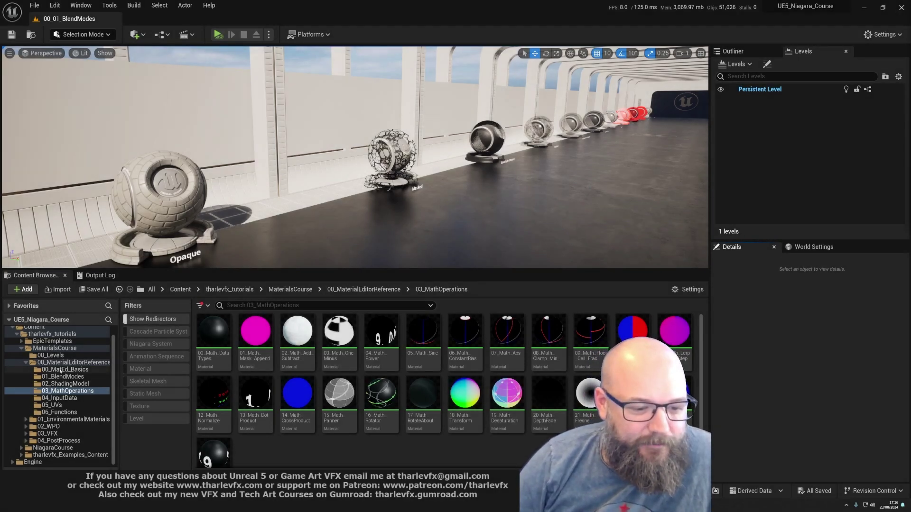
Switch to the browser to view the Unreal Materials courses on the tharlevfx Gumroad page, and return to the Unreal Editor.
mouse_move(429, 506)
left_click(407, 459)
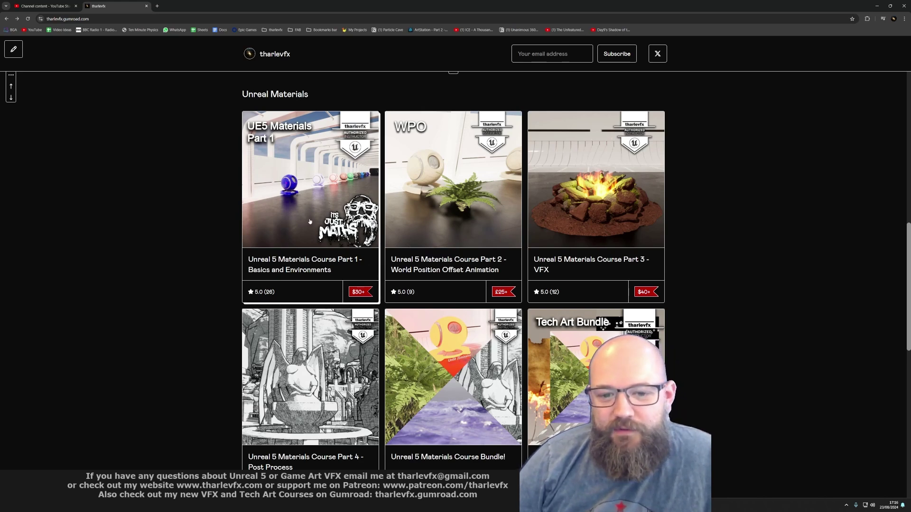
left_click(878, 6)
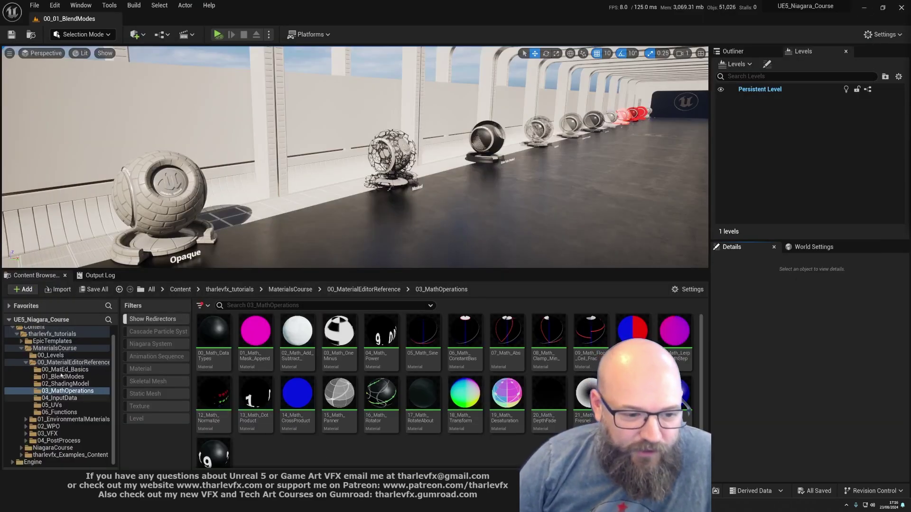
Select the Masked and Dither Fade spheres, and look through the 00_MaterialEditorReference subfolders from 00_MatEd_Basics to 05_UVs.
left_click(392, 159)
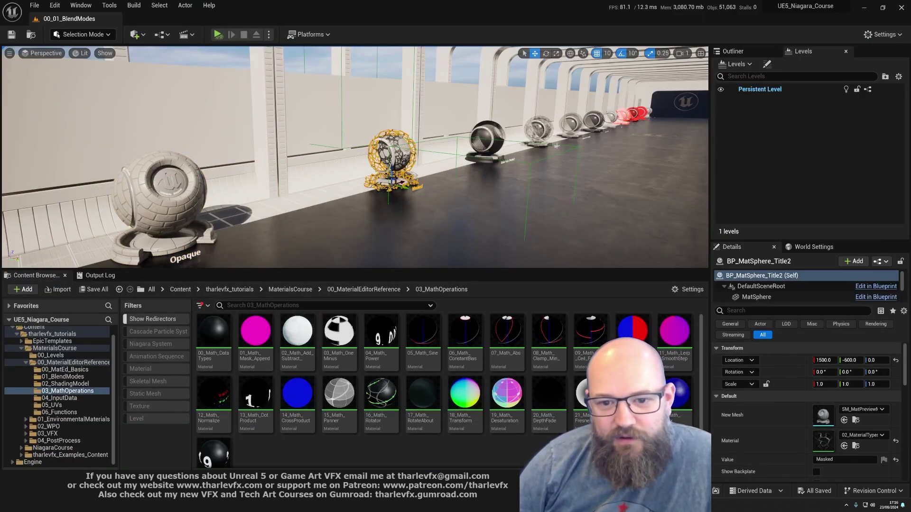
left_click(498, 141)
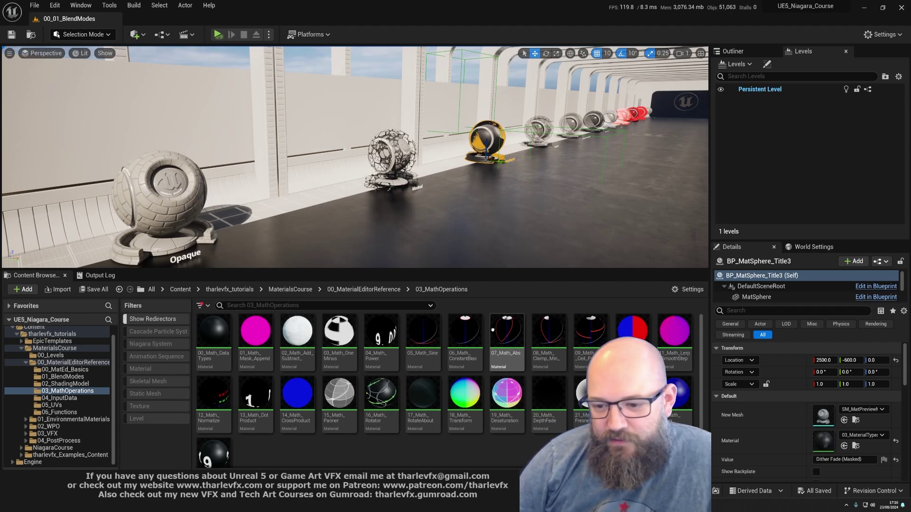
left_click(71, 370)
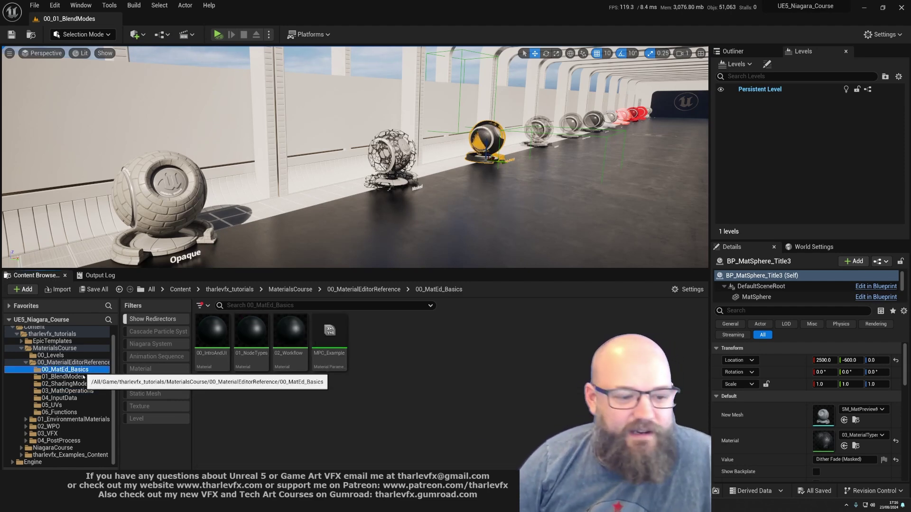
left_click(83, 377)
left_click(84, 384)
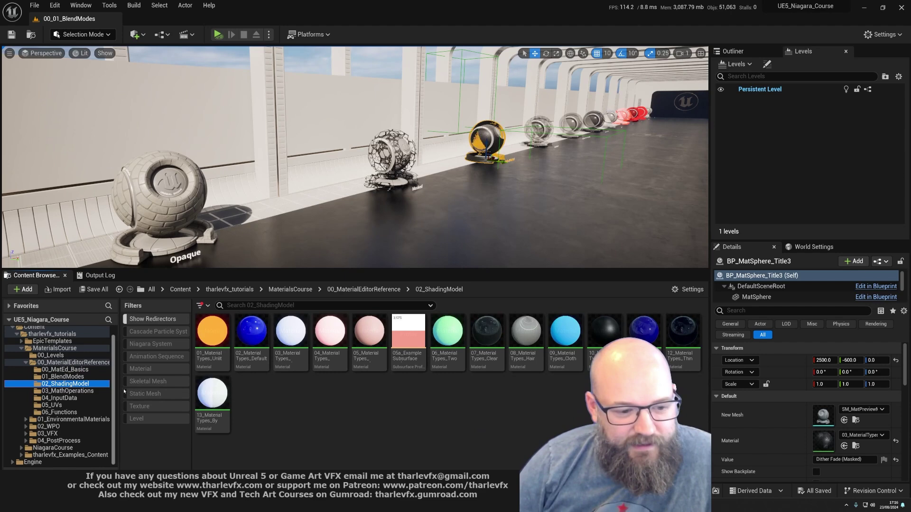
left_click(79, 392)
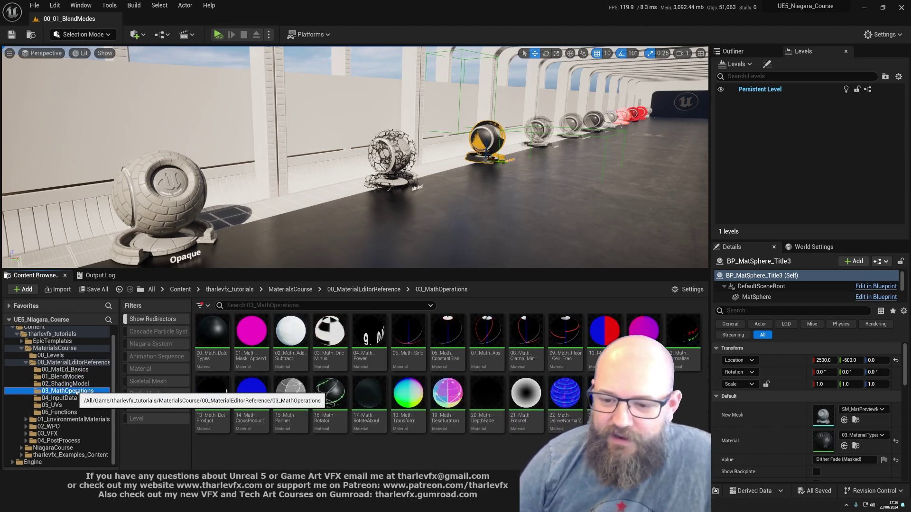
left_click(73, 405)
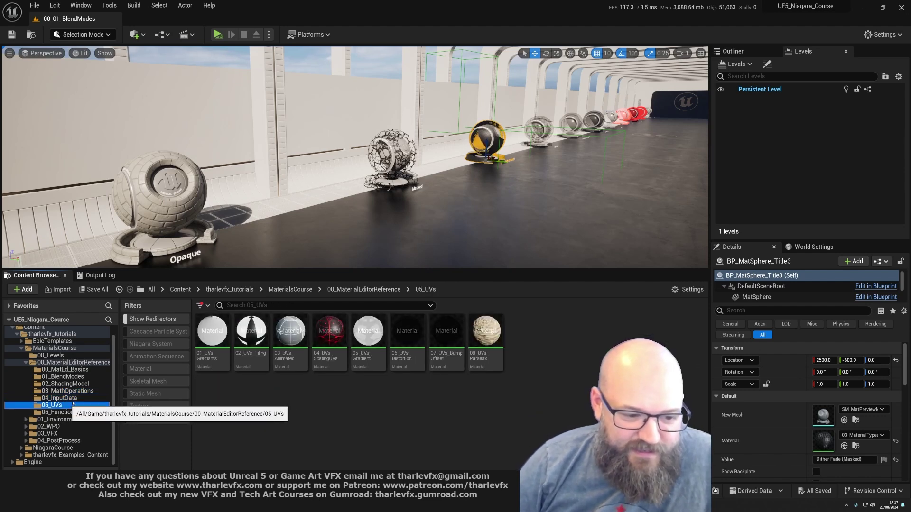
left_click(71, 363)
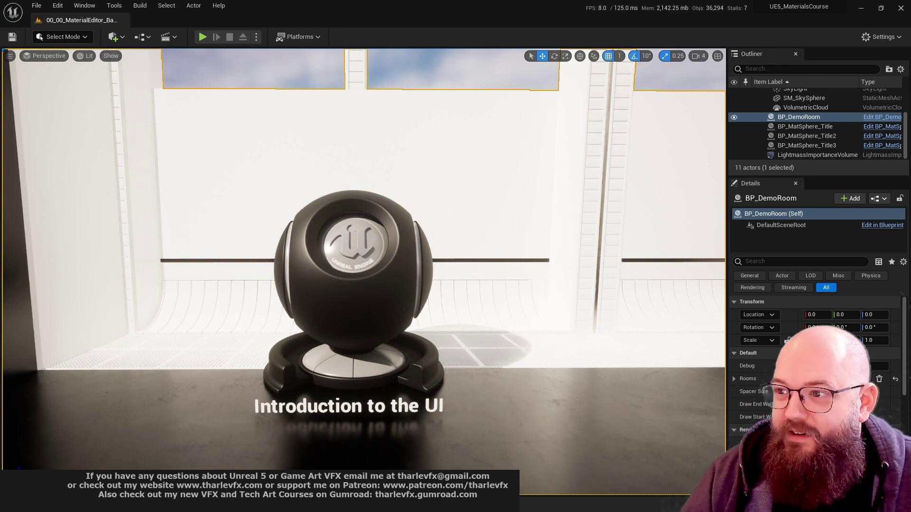
Deselect the demo room and show the contents of the 00_Levels folder under tharlevfx_tutorials.
key("Escape")
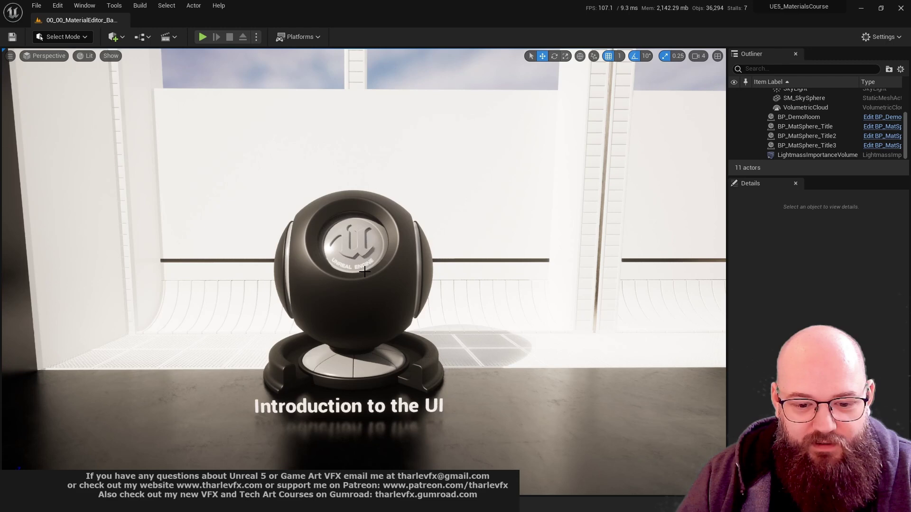
right_click_drag(364, 271, 492, 280)
key("ctrl+space")
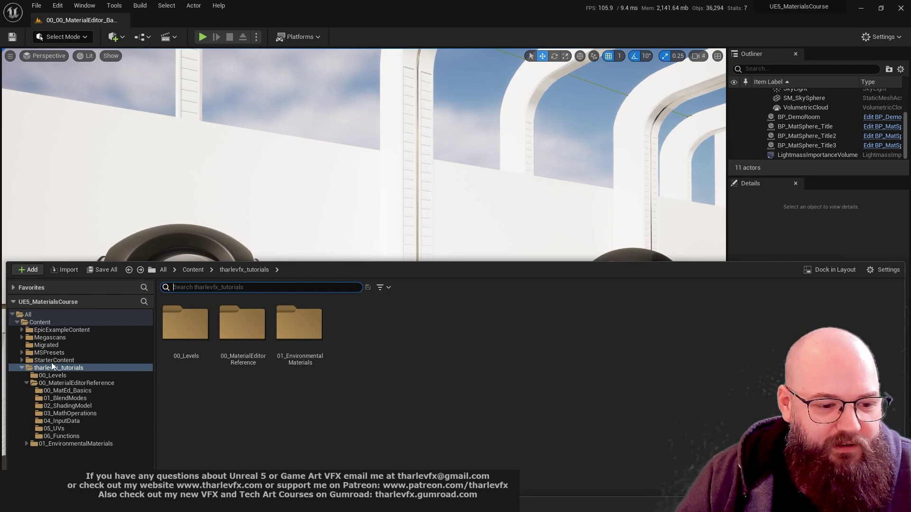
left_click(63, 371)
left_click(22, 368)
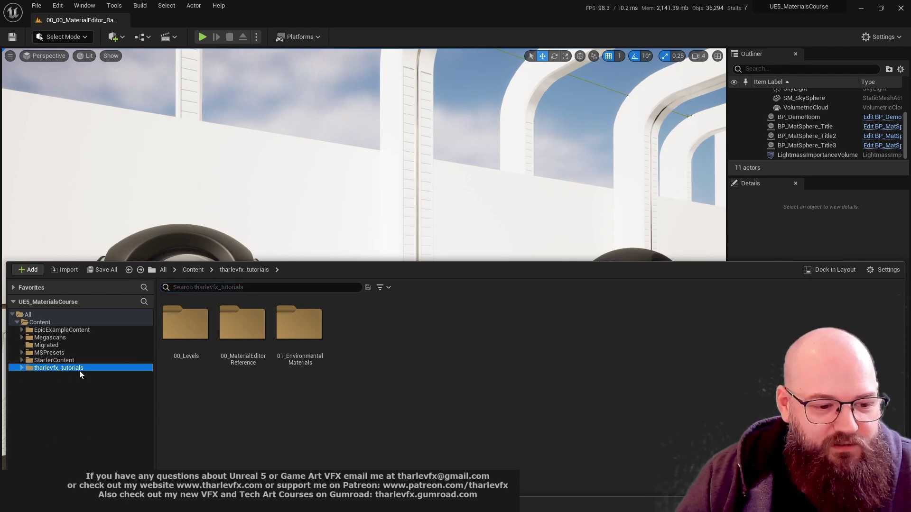
left_click(22, 368)
left_click(52, 376)
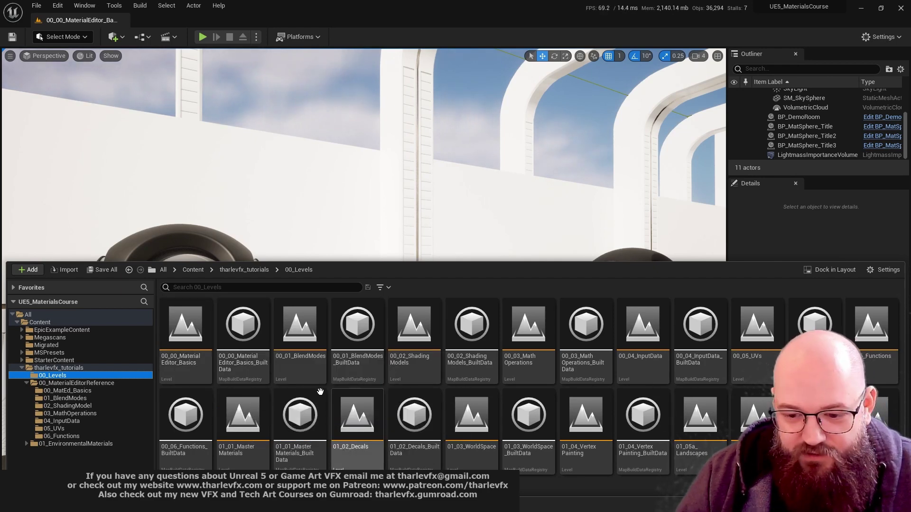
Filter the 00_Levels folder to Level assets only and open the 00_00_MaterialEditor_Basics level.
left_click(385, 290)
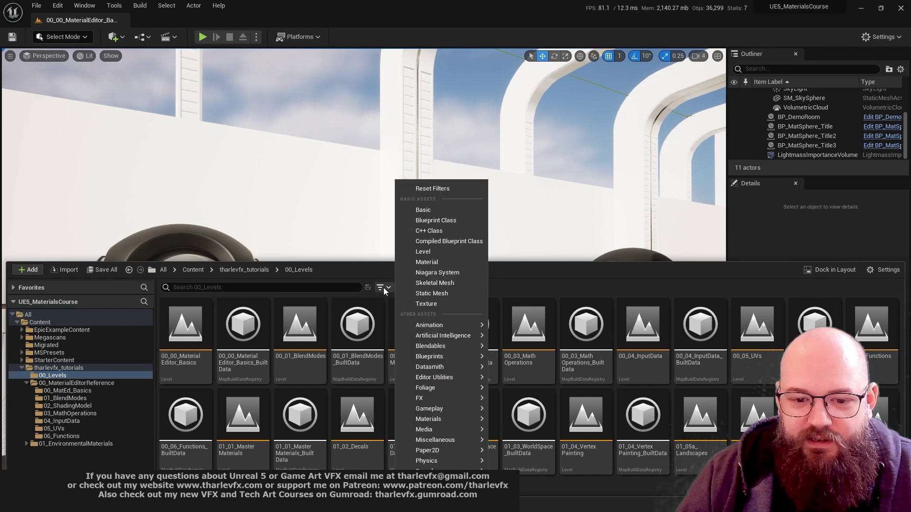
left_click(429, 253)
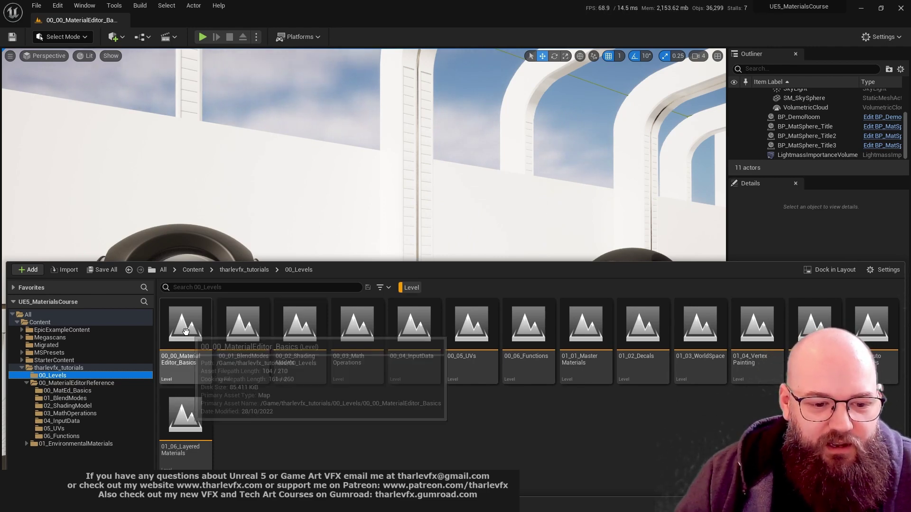
double_click(204, 365)
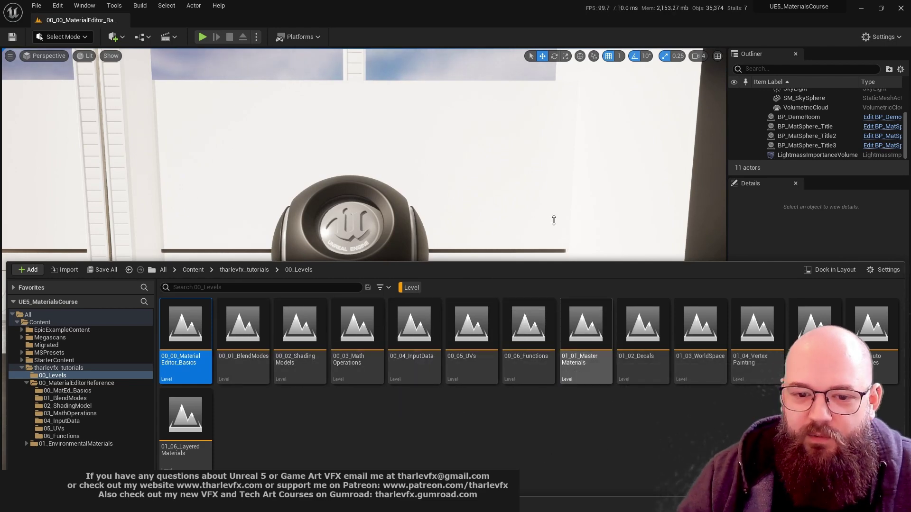
key("ctrl+space")
Look around the level and jump between camera bookmarks 1, 2 and 3 to view its material spheres.
right_click_drag(456, 190, 470, 190)
right_click_drag(352, 275, 351, 275)
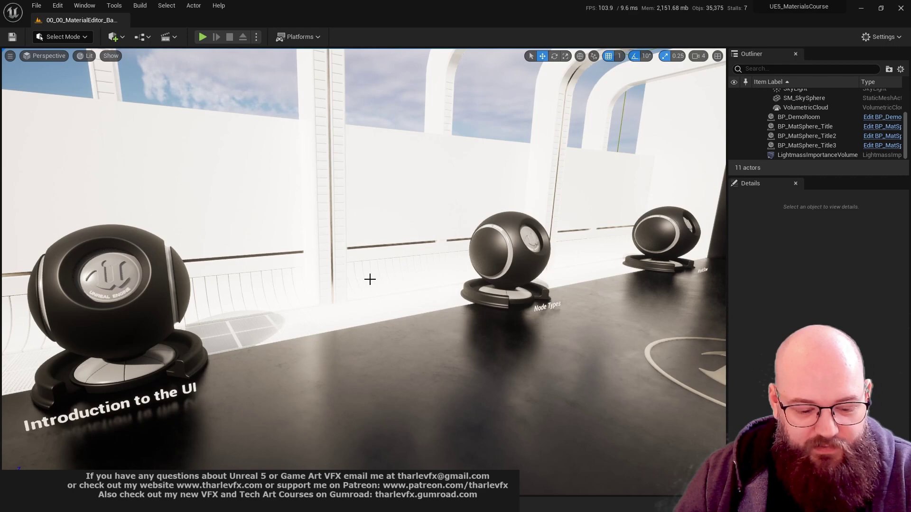
key("2")
key("3")
key("2")
key("1")
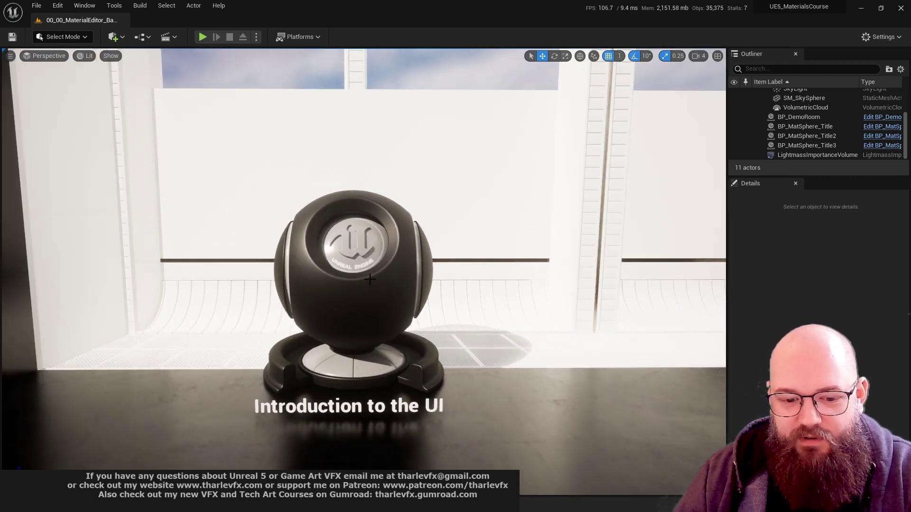
right_click_drag(348, 286, 341, 284)
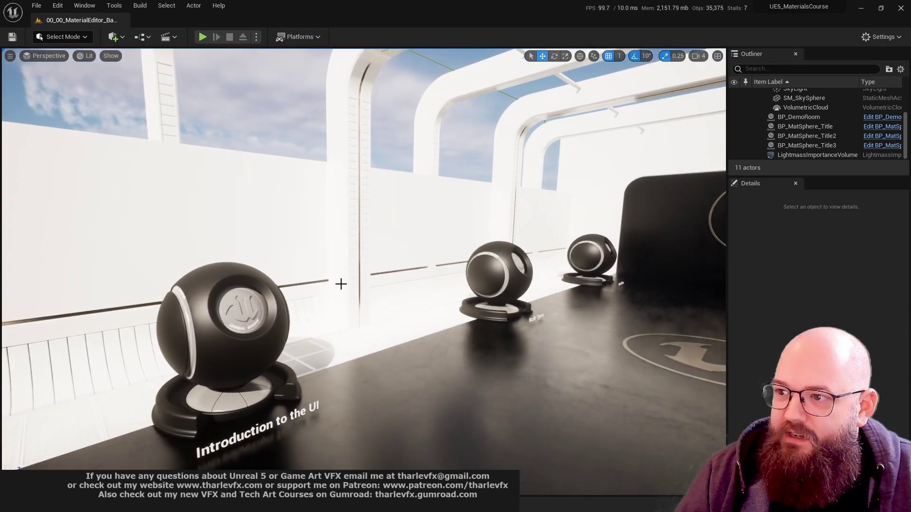
Examine the viewport's Bookmarks options, look around the room, and return to the Introduction to the UI sphere.
left_click(10, 56)
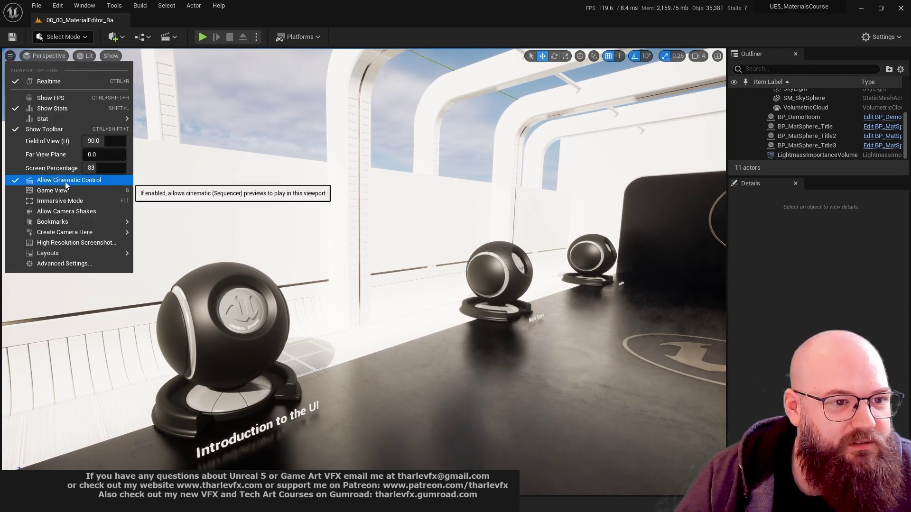
mouse_move(66, 223)
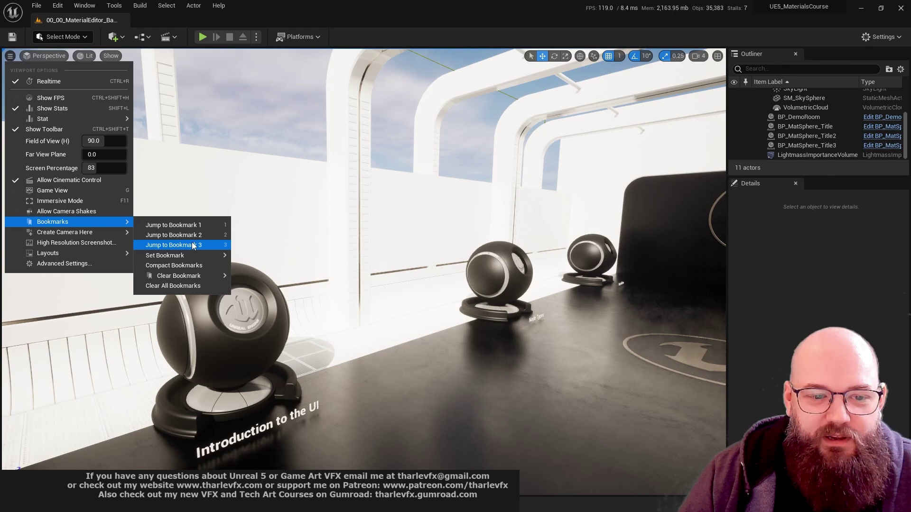
left_click(422, 107)
right_click_drag(358, 283, 358, 283)
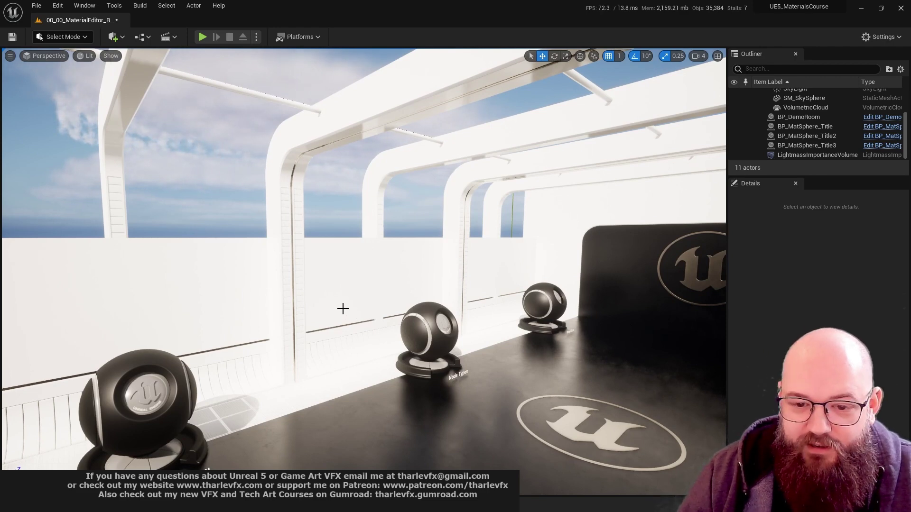
right_click_drag(327, 319, 327, 319)
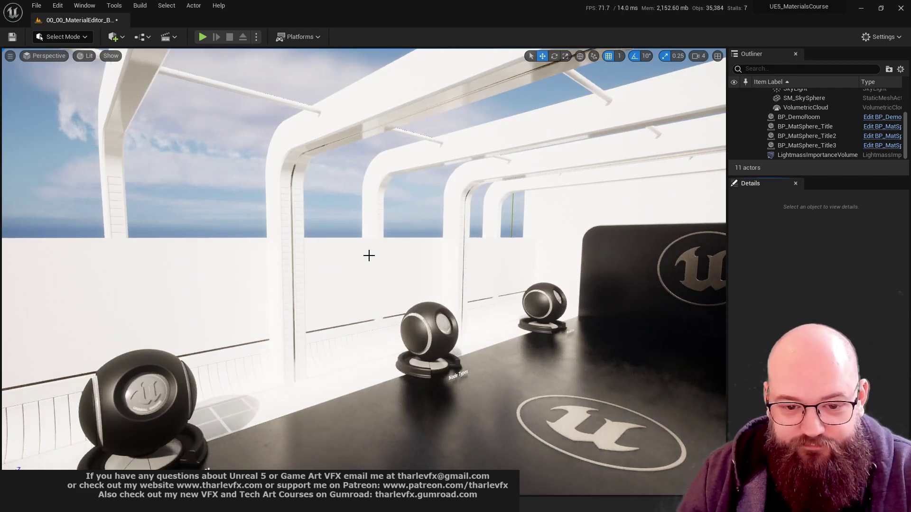
right_click_drag(369, 256, 365, 260)
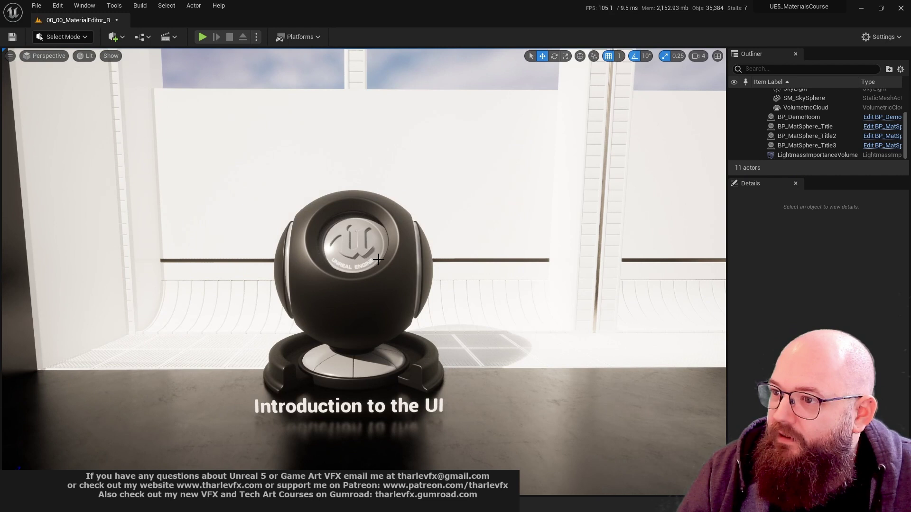
Select the Introduction to the UI sphere and locate its assigned material in the project's content folders.
left_click(369, 251)
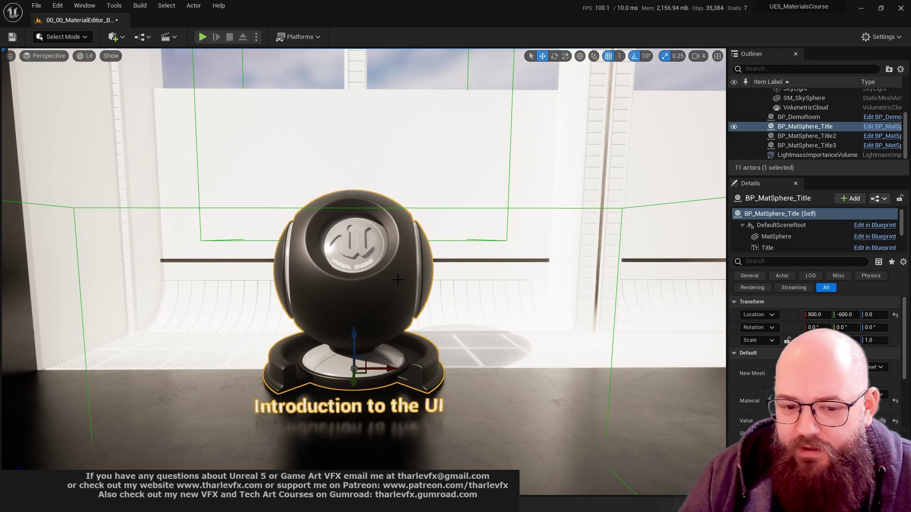
right_click_drag(398, 280, 360, 278)
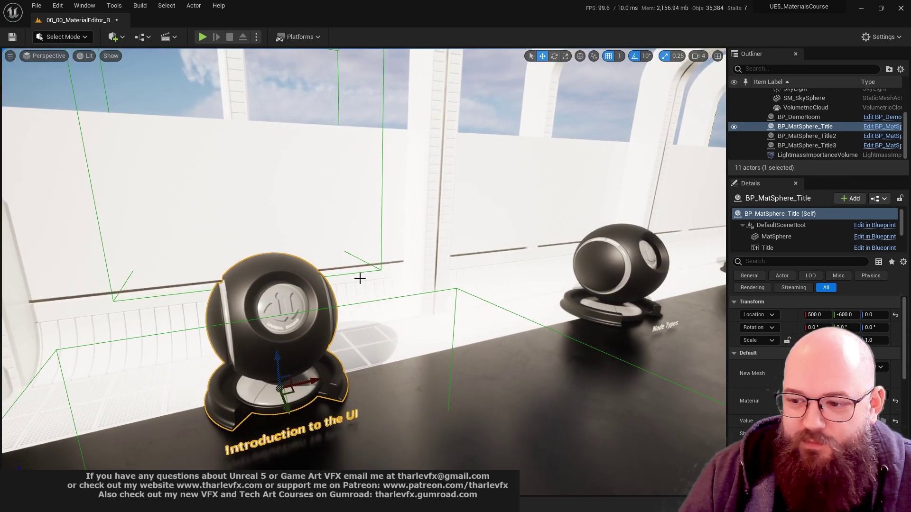
scroll(816, 361, "down", 3)
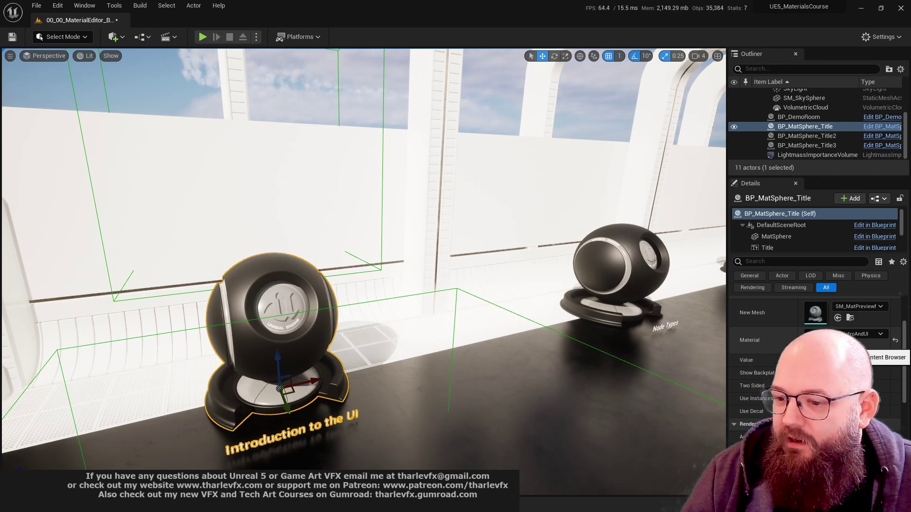
left_click(838, 346)
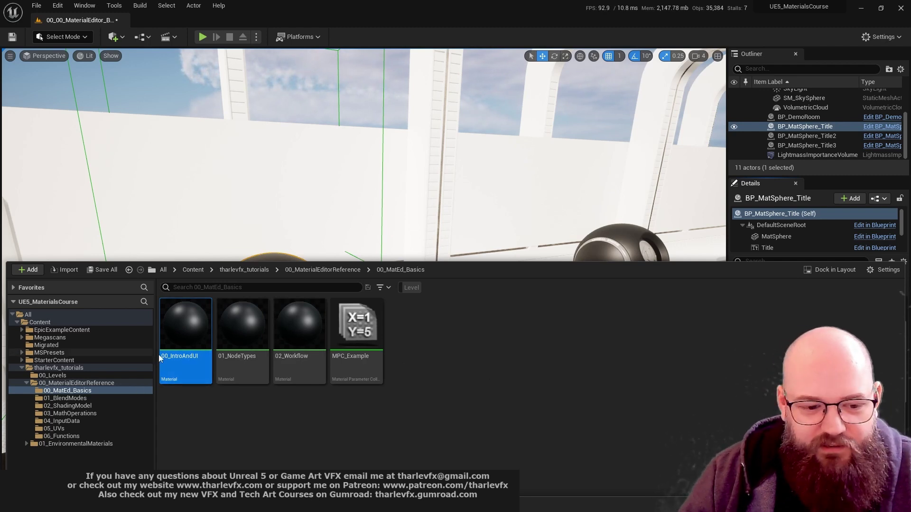
mouse_move(299, 363)
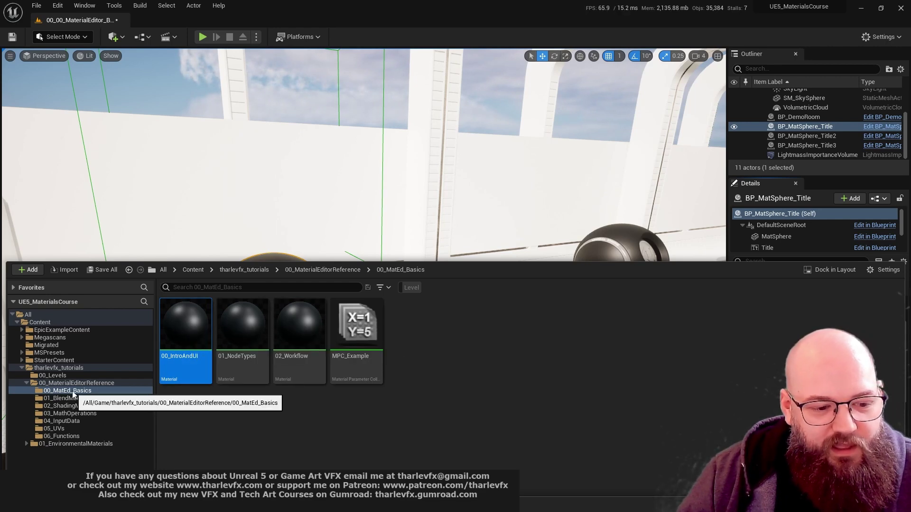
key("ctrl+space")
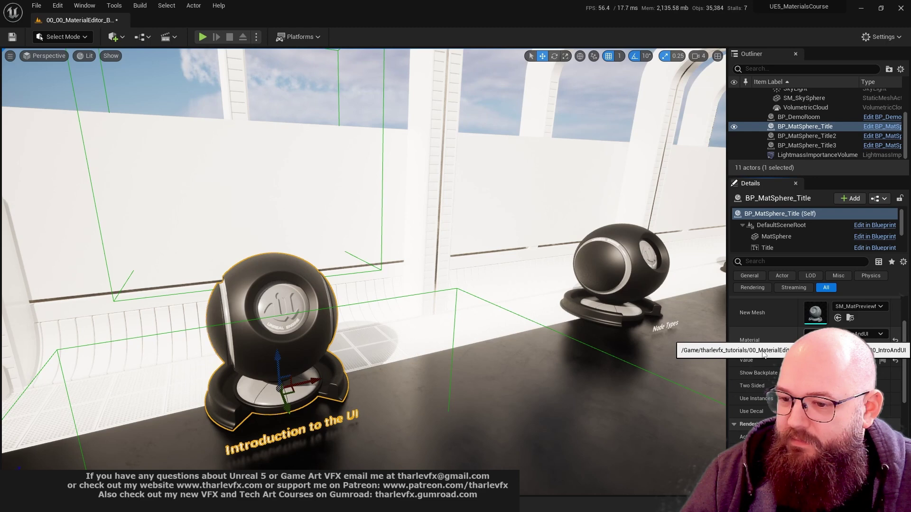
Open the selected sphere's 00_IntroAndUI material and maximize the Material Editor window.
double_click(815, 338)
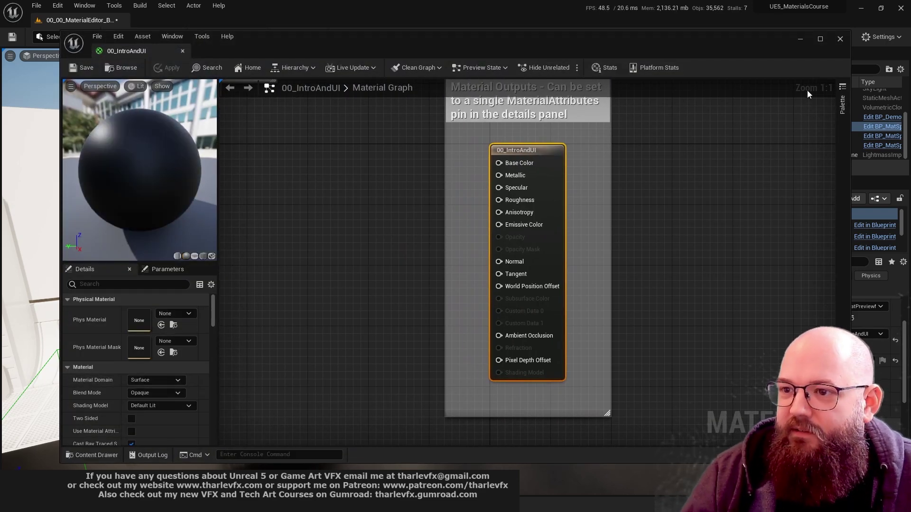
left_click(820, 38)
scroll(332, 213, "down", 1)
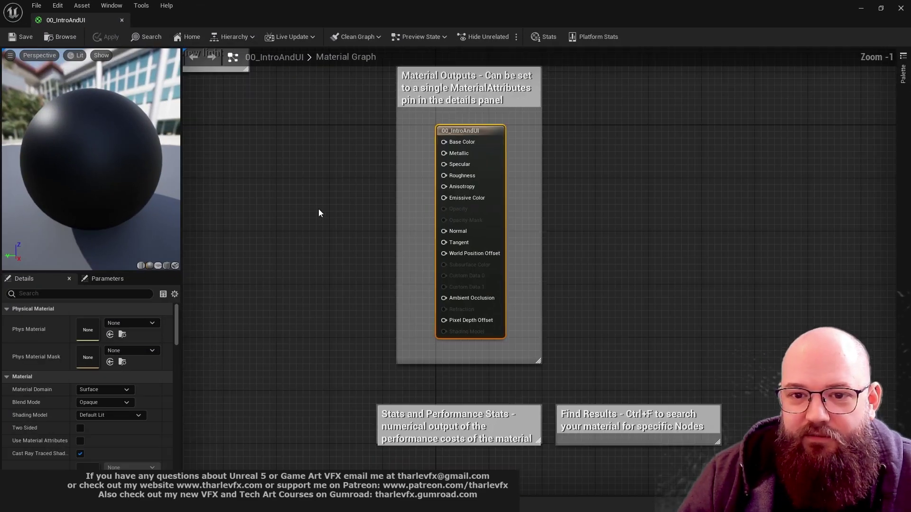
Examine the comment boxes around the material output node that describe the parts of the Material Editor interface.
scroll(332, 223, "down", 2)
right_click_drag(335, 253, 430, 252)
scroll(408, 264, "down", 1)
scroll(439, 254, "up", 1)
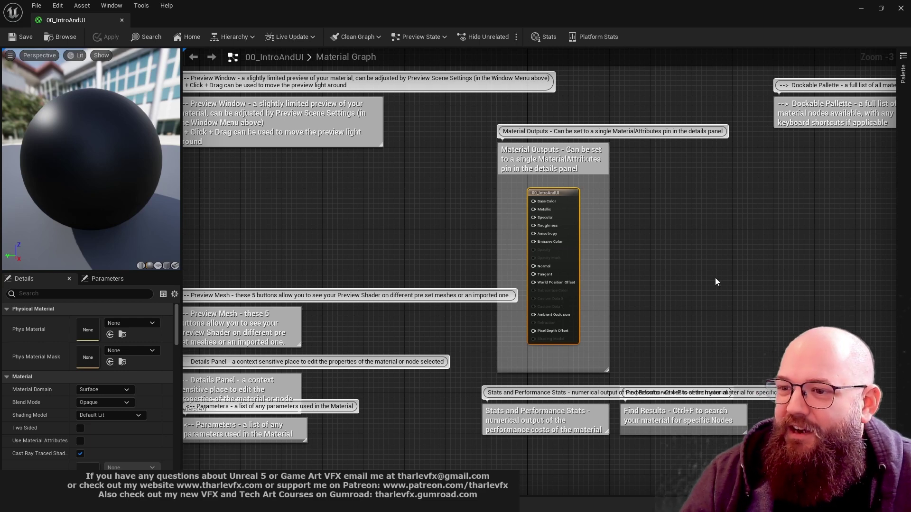
right_click_drag(715, 279, 744, 293)
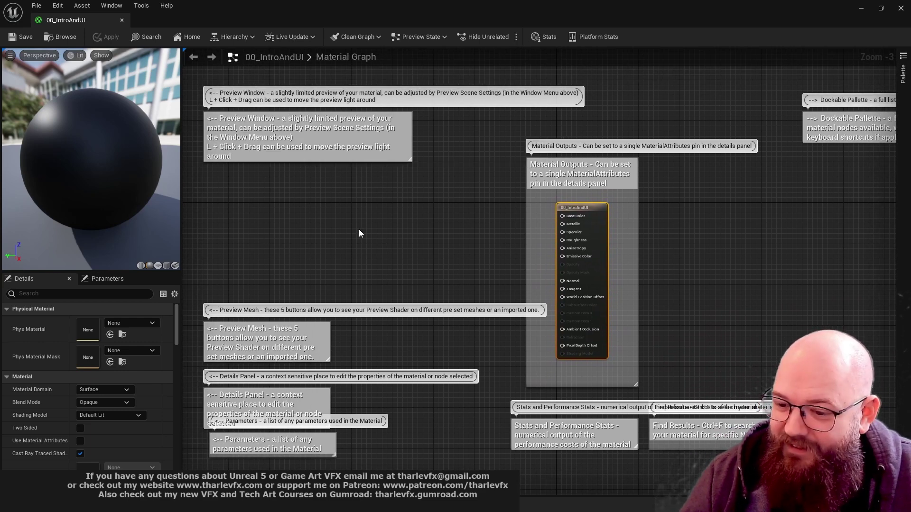
right_click_drag(407, 244, 352, 239)
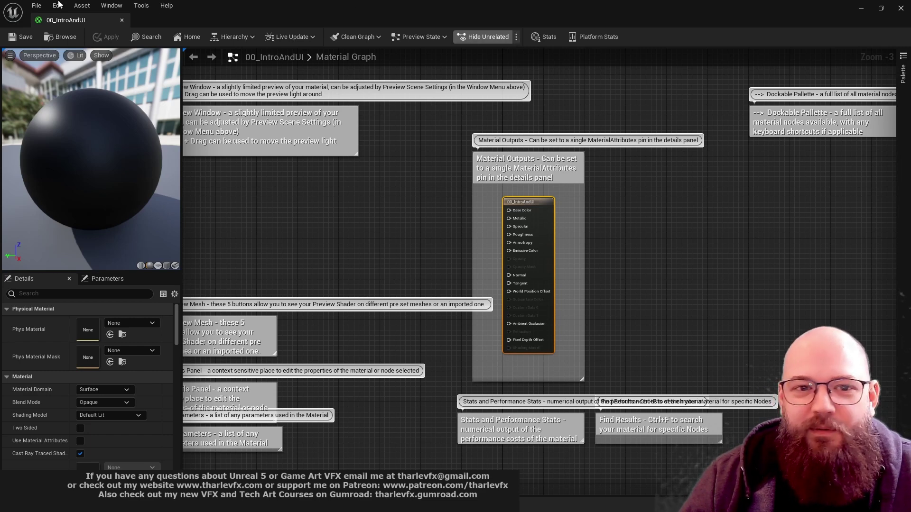
Minimize the Material Editor, clear the sphere selection in the level, and bring up the project's content folders.
left_click(861, 8)
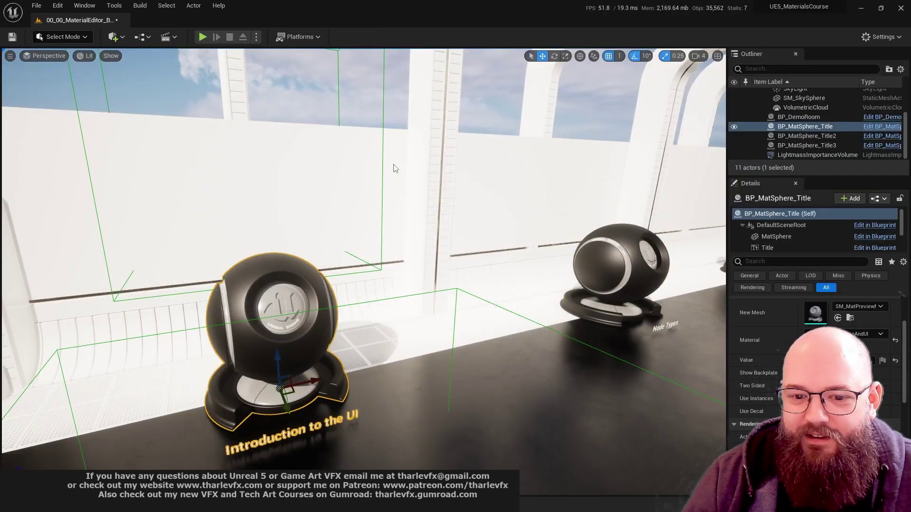
key("Escape")
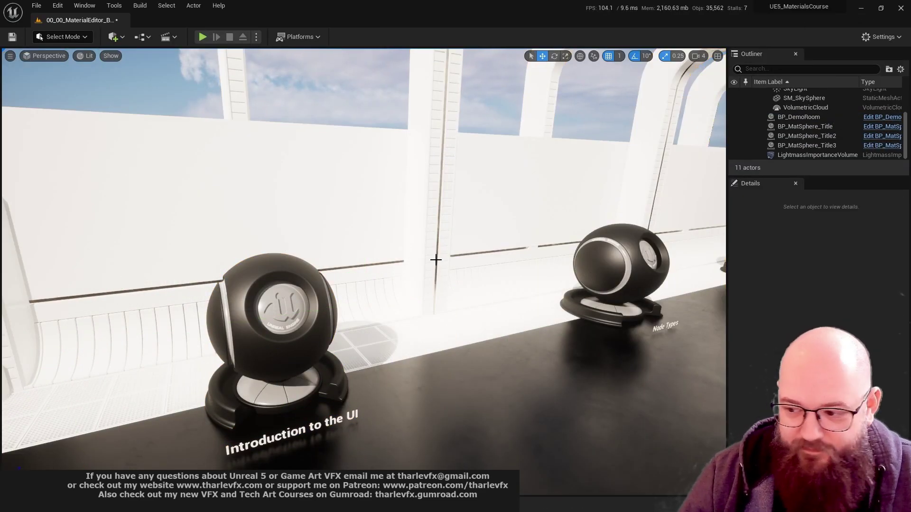
key("ctrl+space")
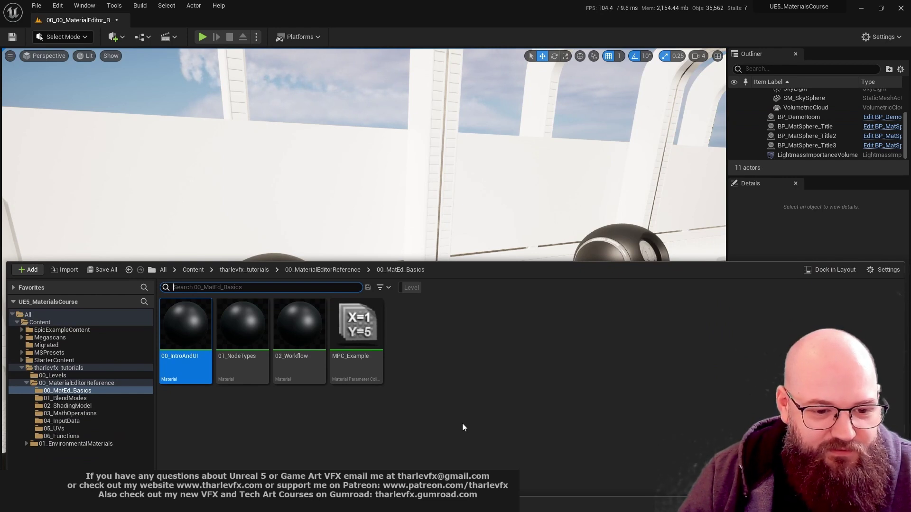
Collapse the 00_MaterialEditorReference folder in the folder tree and view the subfolders of 01_EnvironmentalMaterials.
left_click(29, 383)
left_click(25, 383)
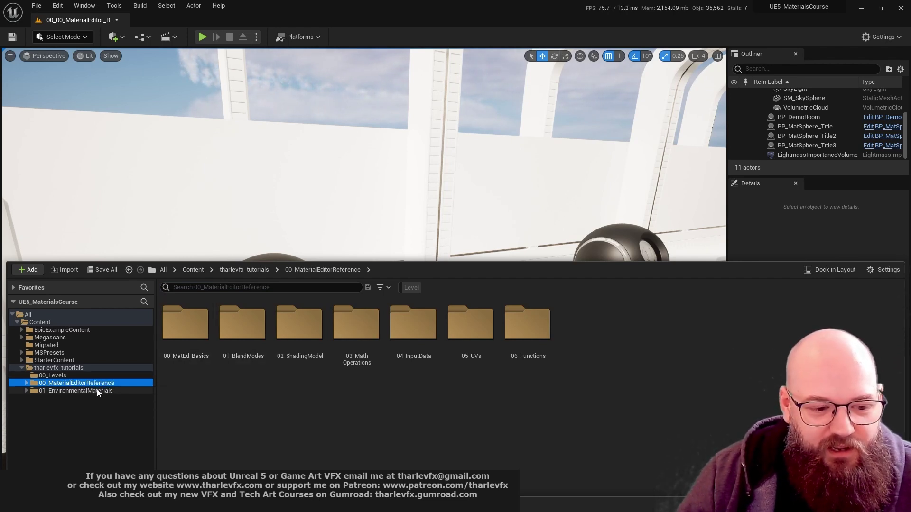
left_click(98, 392)
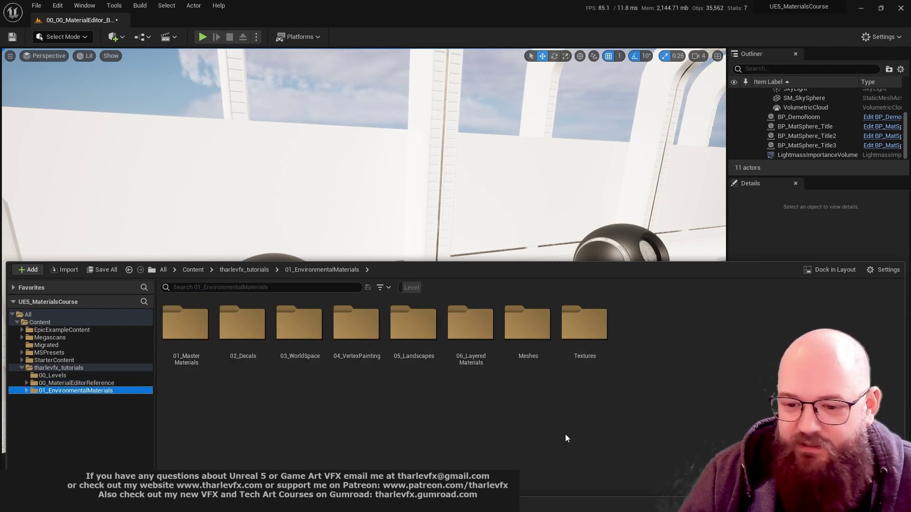
Examine the subfolders of 00_MaterialEditorReference and open 03_MathOperations to view its example materials.
left_click(90, 384)
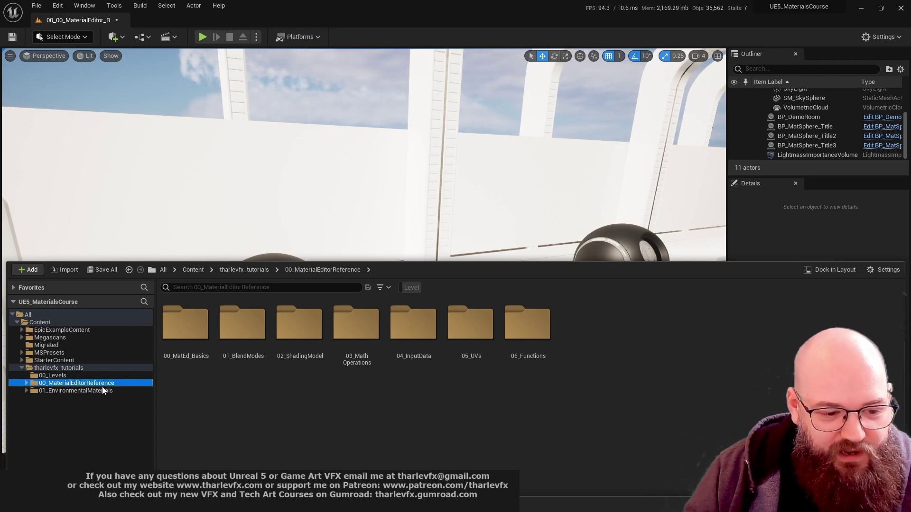
left_click(317, 422)
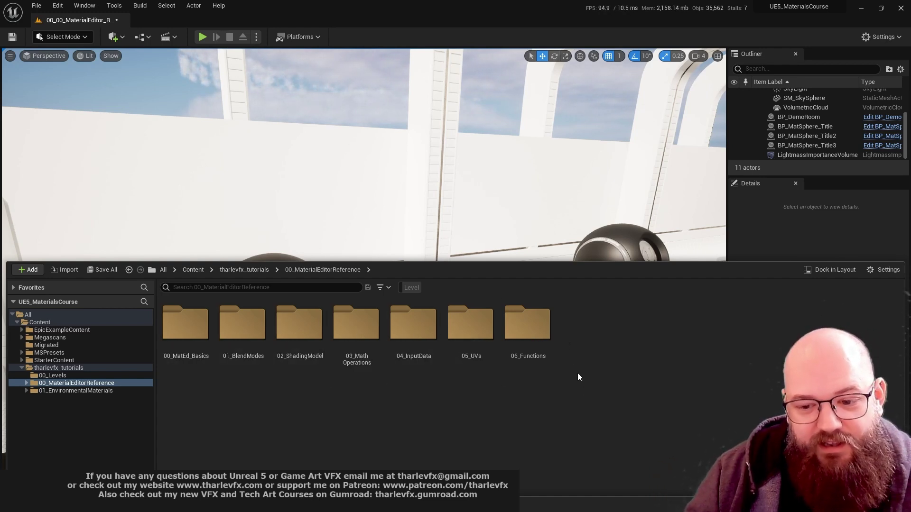
mouse_move(299, 327)
left_mouse_down()
mouse_move(245, 321)
mouse_move(244, 357)
mouse_move(224, 357)
mouse_move(295, 338)
left_mouse_up()
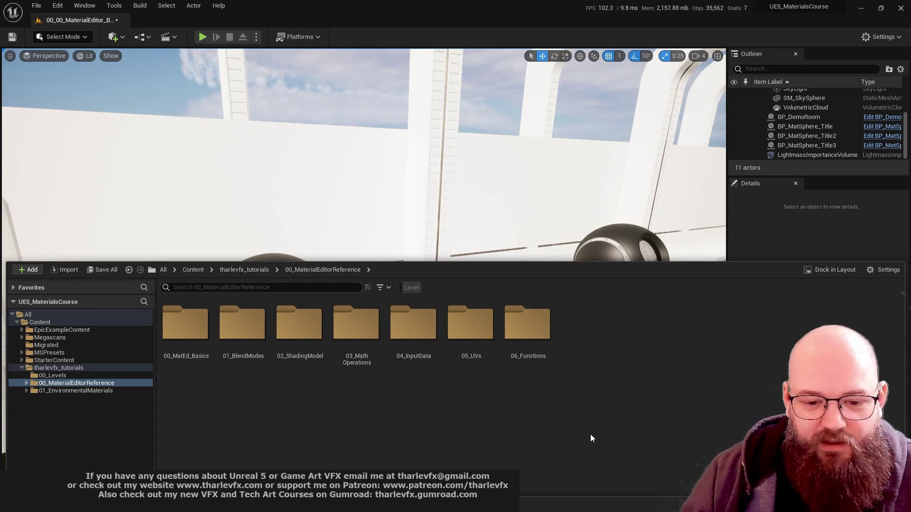
double_click(356, 323)
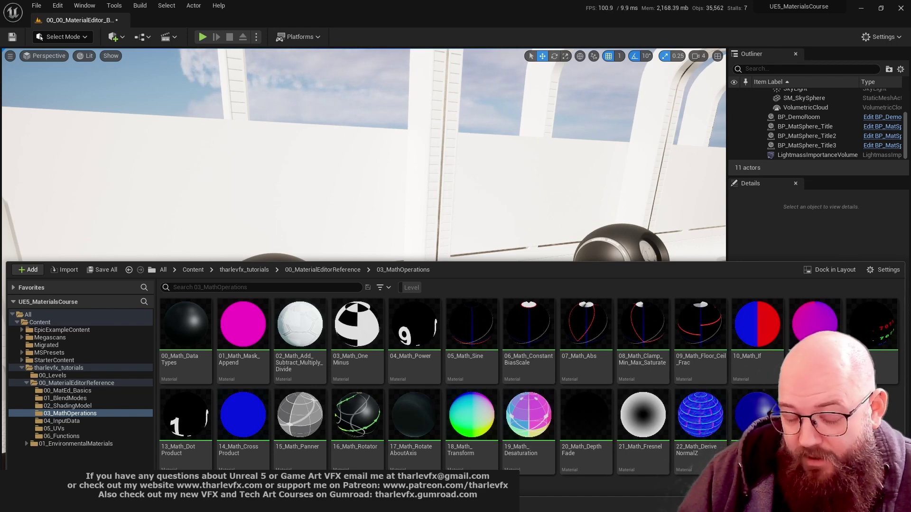
Look through the course levels in 00_Levels, collapse 00_MaterialEditorReference, and reopen 00_Levels from the tharlevfx_tutorials folder.
left_click(75, 375)
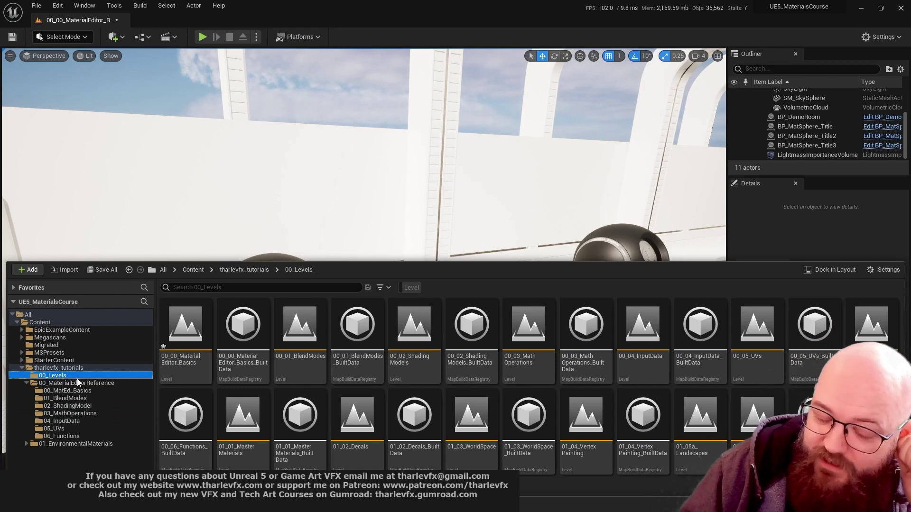
left_click(26, 384)
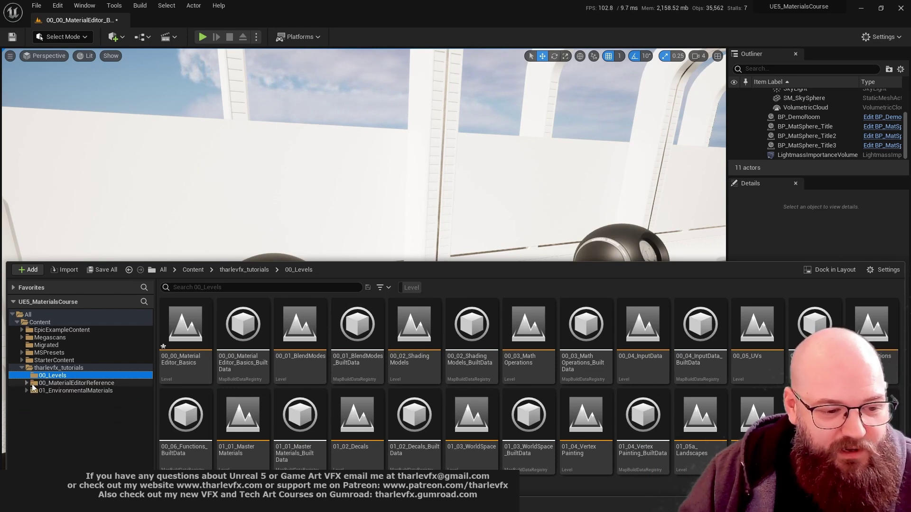
left_click(91, 368)
left_click(382, 430)
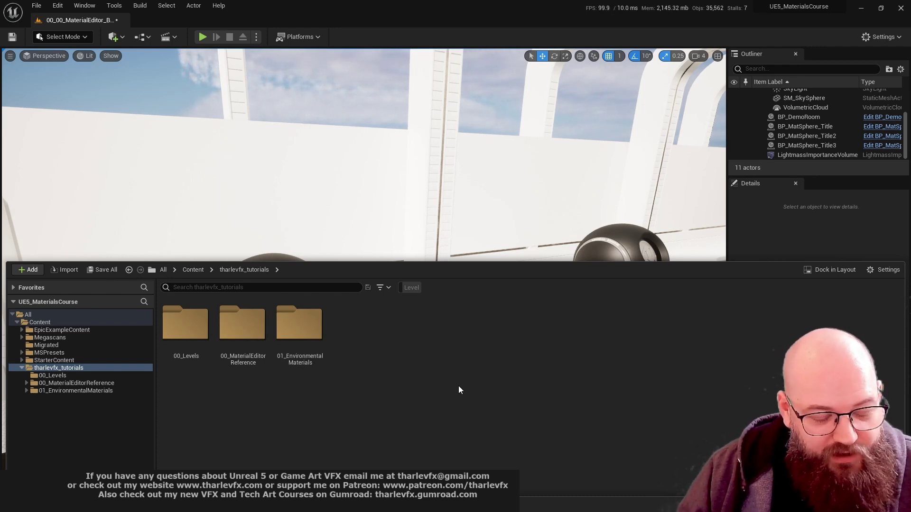
double_click(182, 332)
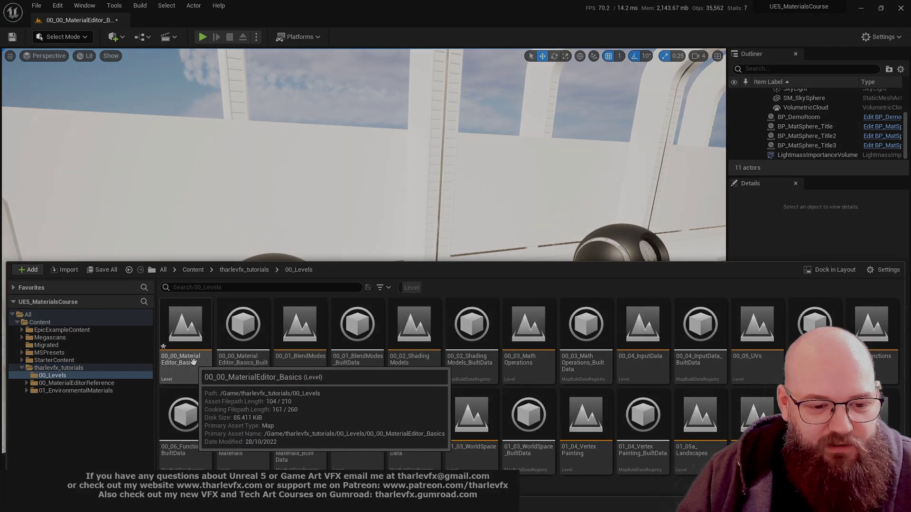